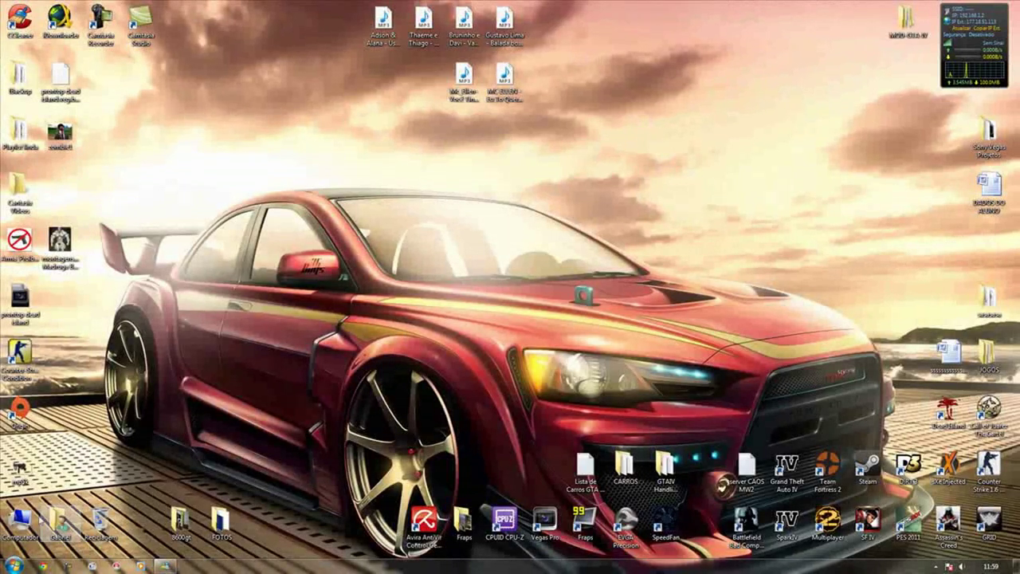
Run OriginSetup from the Downloads folder, allow it past the security warning, and close Explorer.
double_click(57, 523)
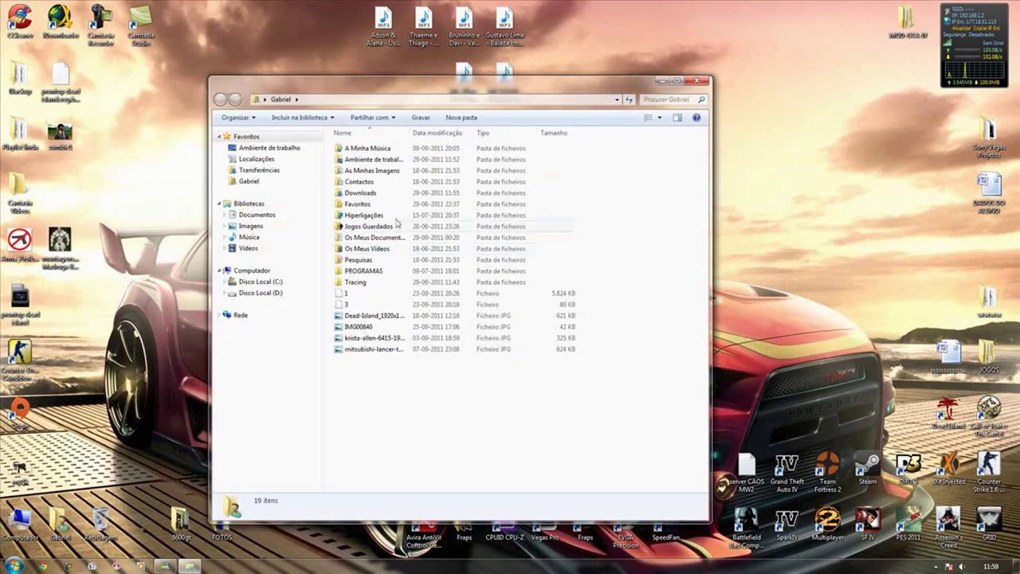
double_click(387, 196)
scroll(396, 275, "down", 2)
double_click(367, 410)
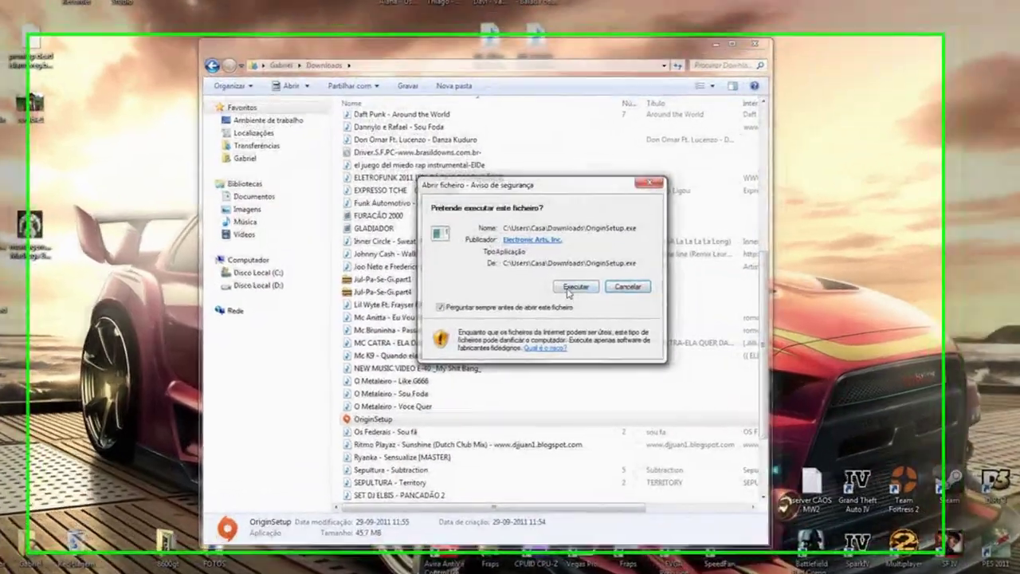
left_click(574, 289)
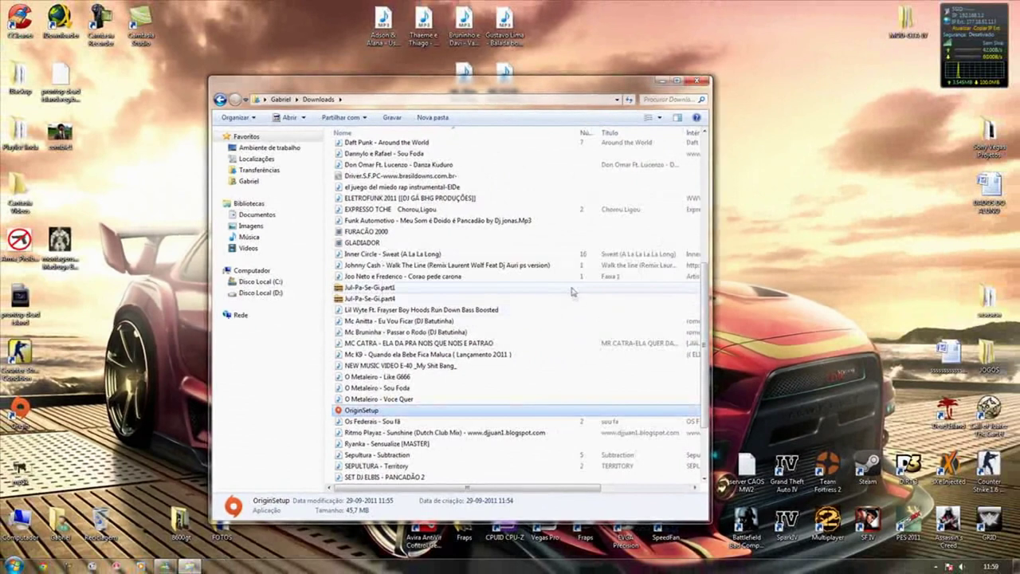
left_click(699, 81)
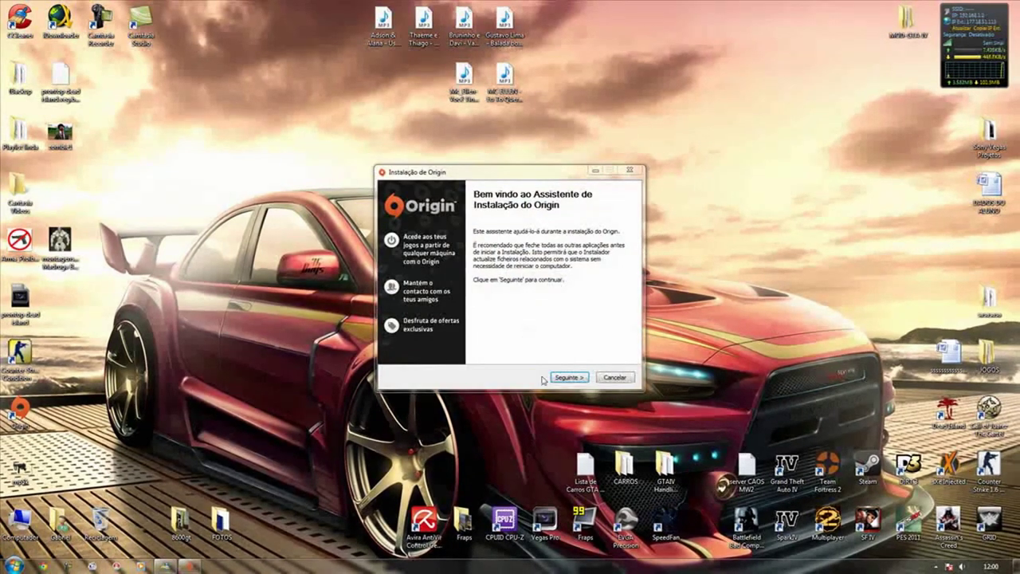
Accept the licence, cancel the Origin installation, and launch Origin from its desktop icon.
left_click(567, 377)
left_click(392, 339)
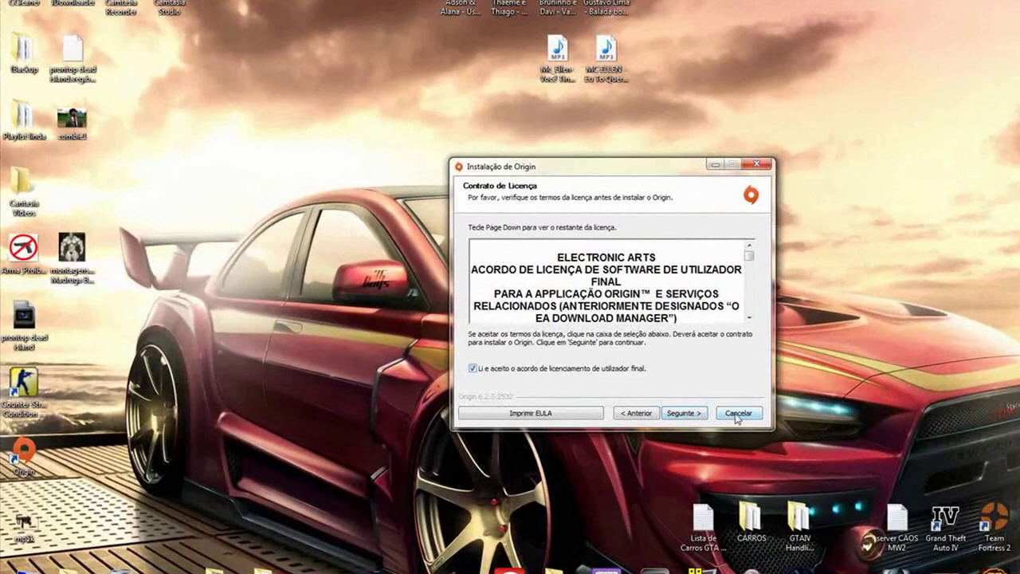
left_click(727, 416)
left_click(646, 344)
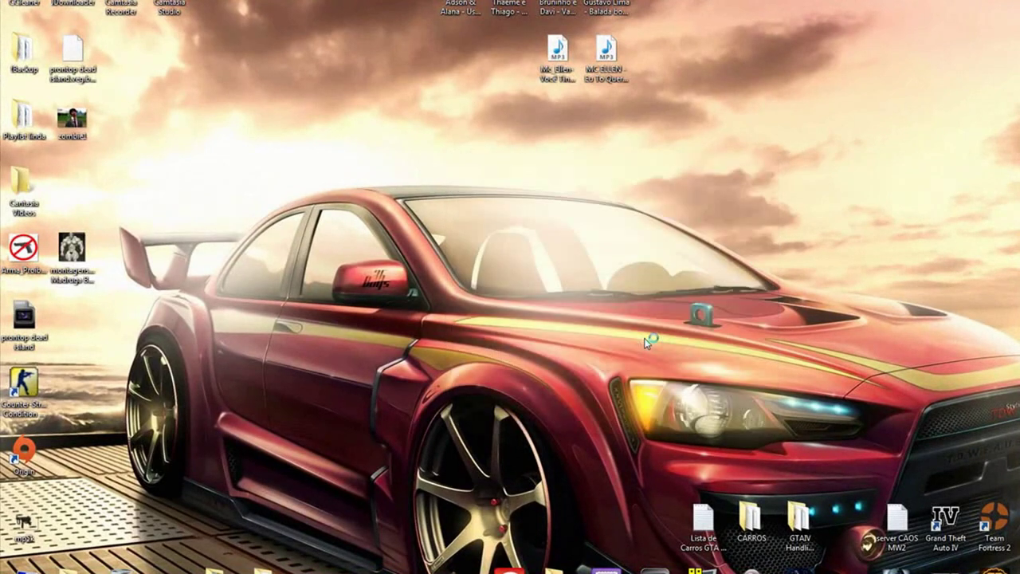
double_click(24, 452)
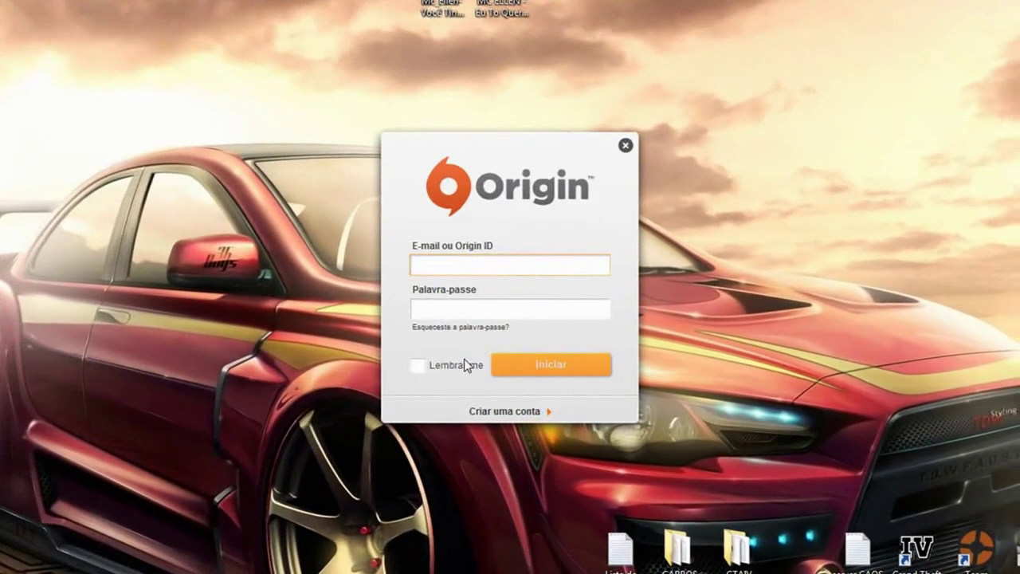
left_click(482, 411)
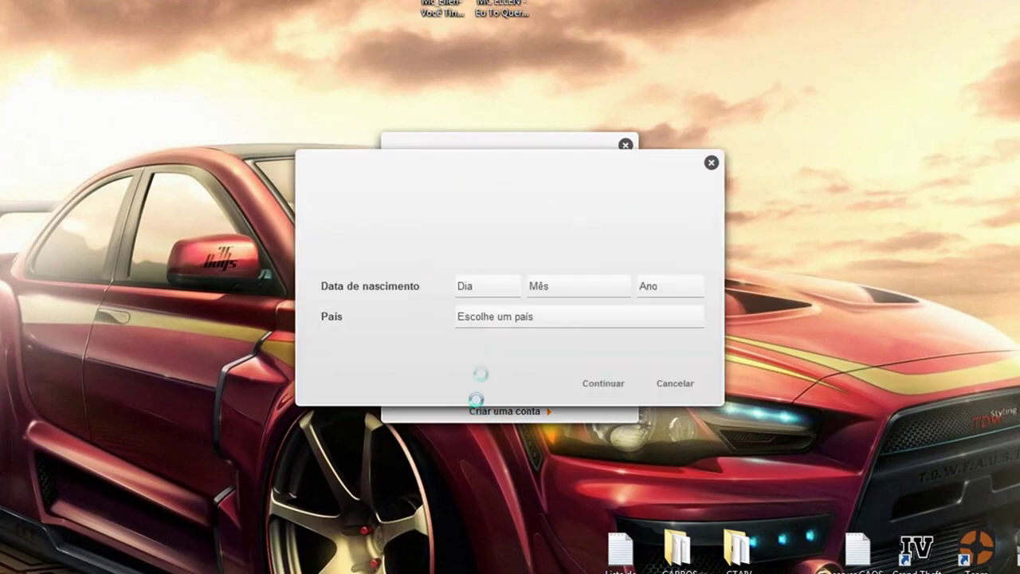
left_click(515, 288)
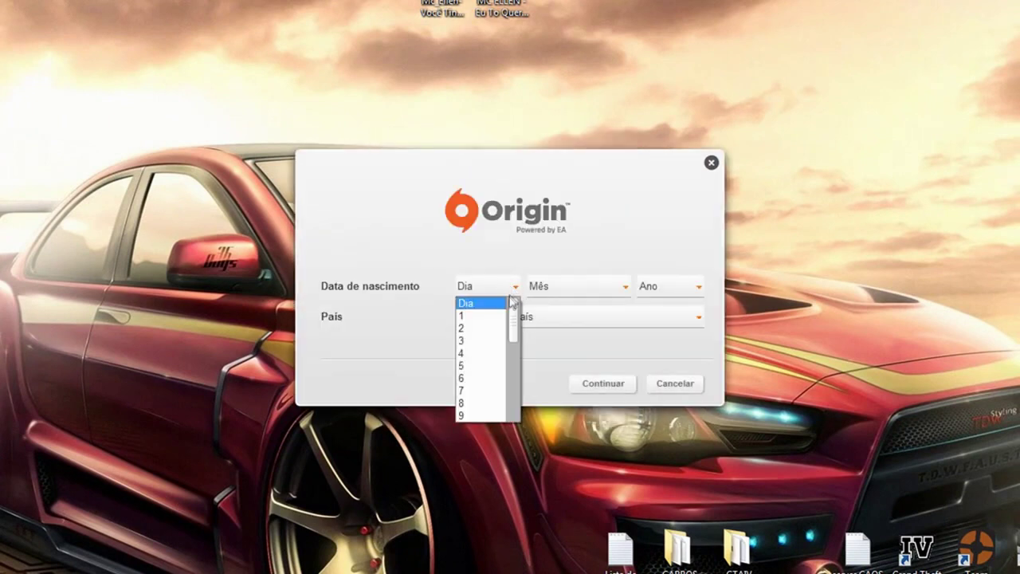
type("12")
key("Return")
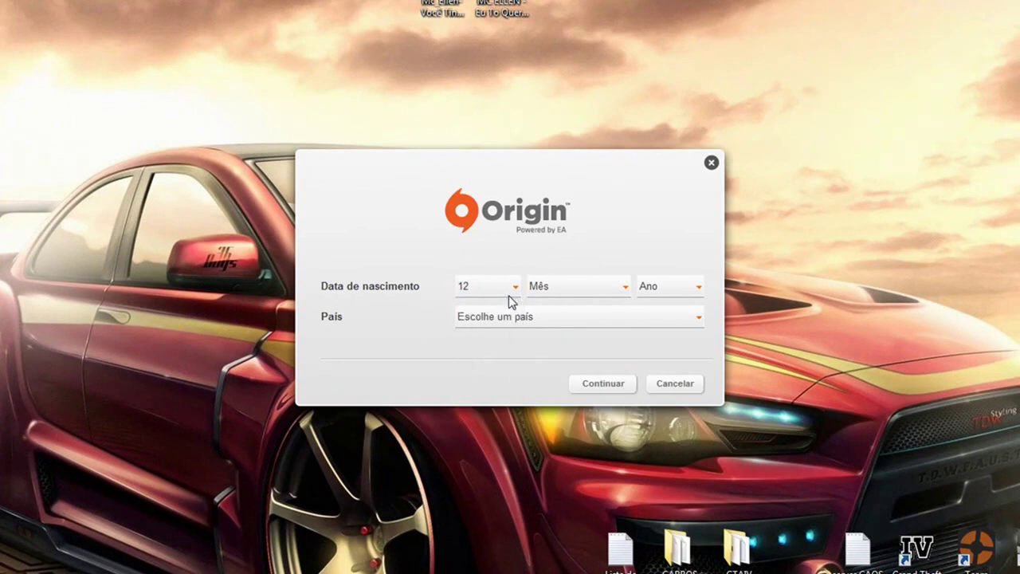
left_click(555, 289)
key("m")
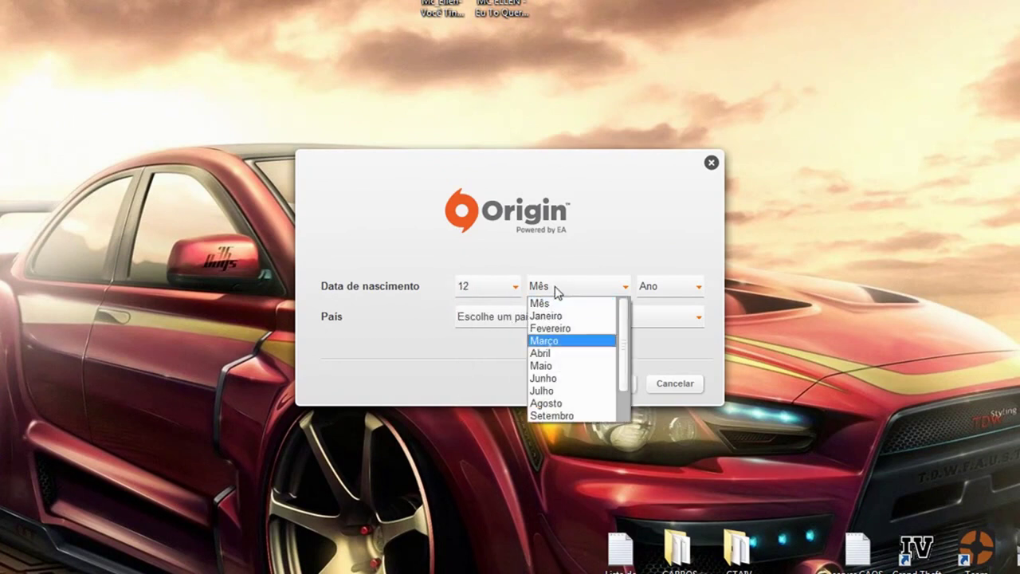
key("Return")
left_click(655, 291)
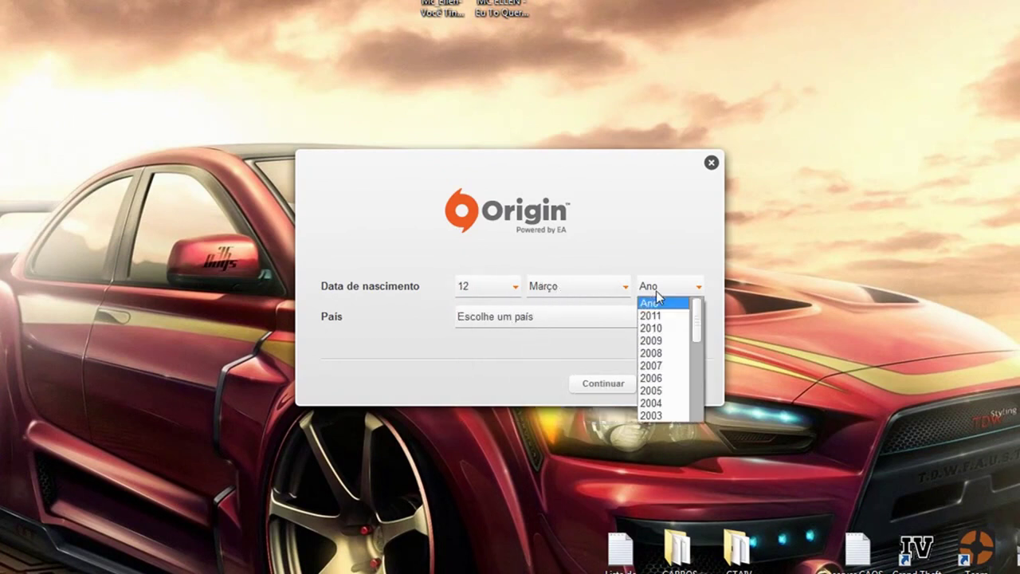
key("Down")
key("Down")
key("Down")
key("Down")
key("Down")
key("Down")
key("Down")
key("Down")
key("Down")
key("Down")
key("Down")
key("Down")
key("Return")
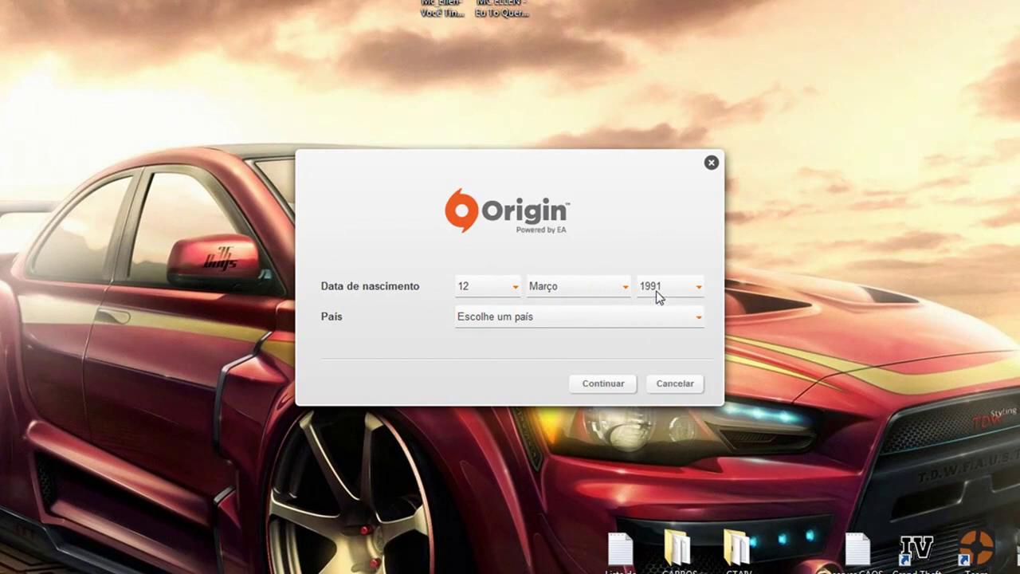
Set the country to Brasil and continue to the account details form.
left_click(630, 318)
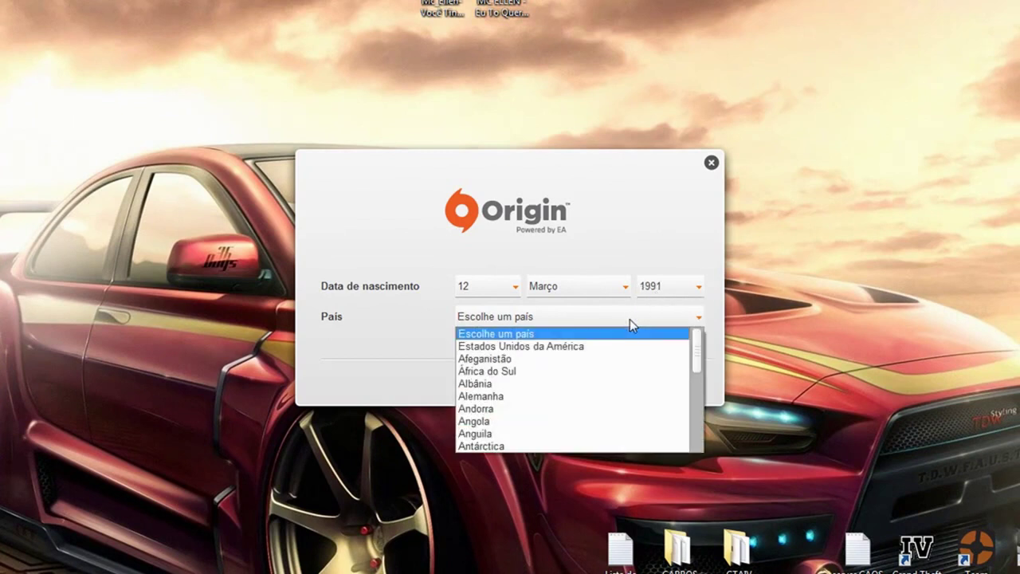
key("Down")
key("Down")
key("Down")
key("Down")
key("Down")
key("Down")
key("Down")
key("Down")
key("Down")
key("Down")
key("Down")
key("Down")
key("Down")
key("Down")
key("Down")
key("Down")
key("Down")
key("Down")
key("Down")
key("Down")
key("Return")
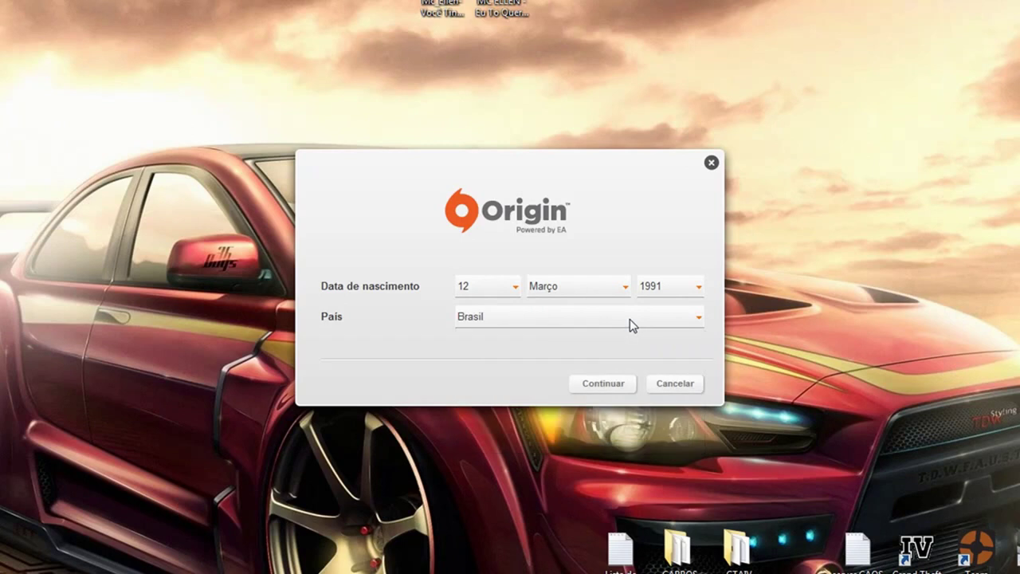
left_click(603, 381)
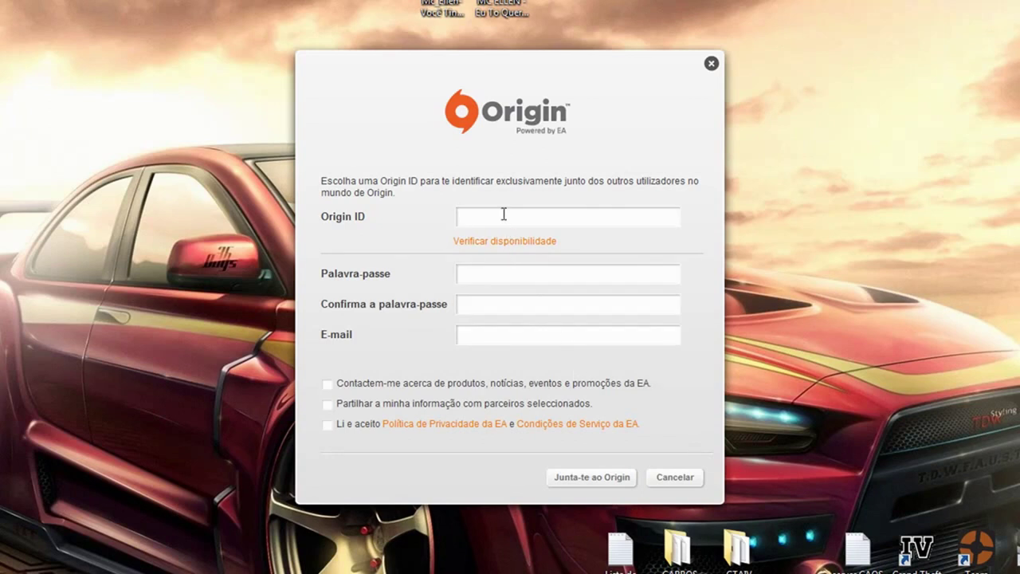
Enter the Origin ID, password and e-mail, accept the privacy terms, confirm ID availability, and join.
type("corderodadeus")
left_click(531, 275)
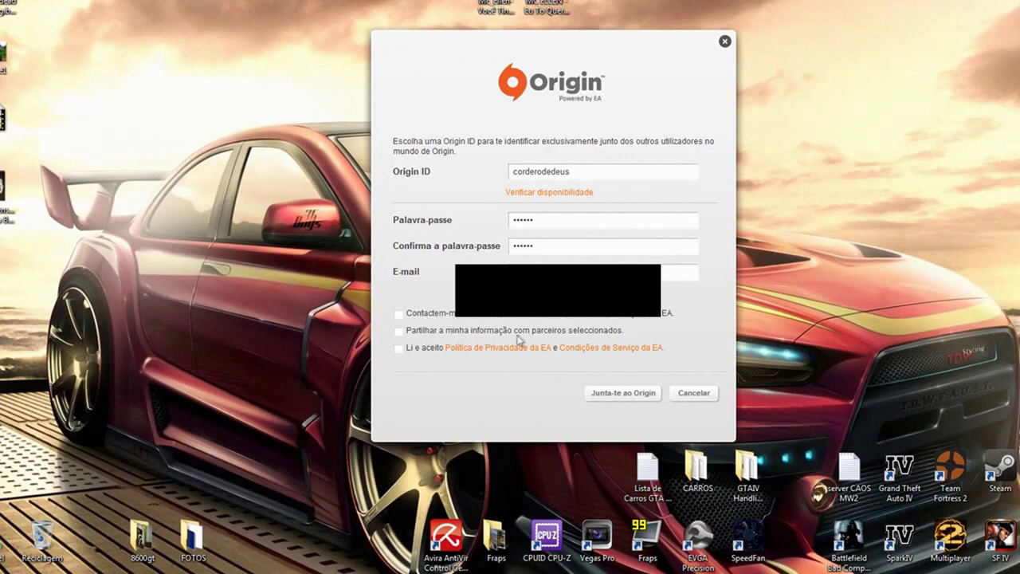
left_click(398, 348)
left_click(629, 395)
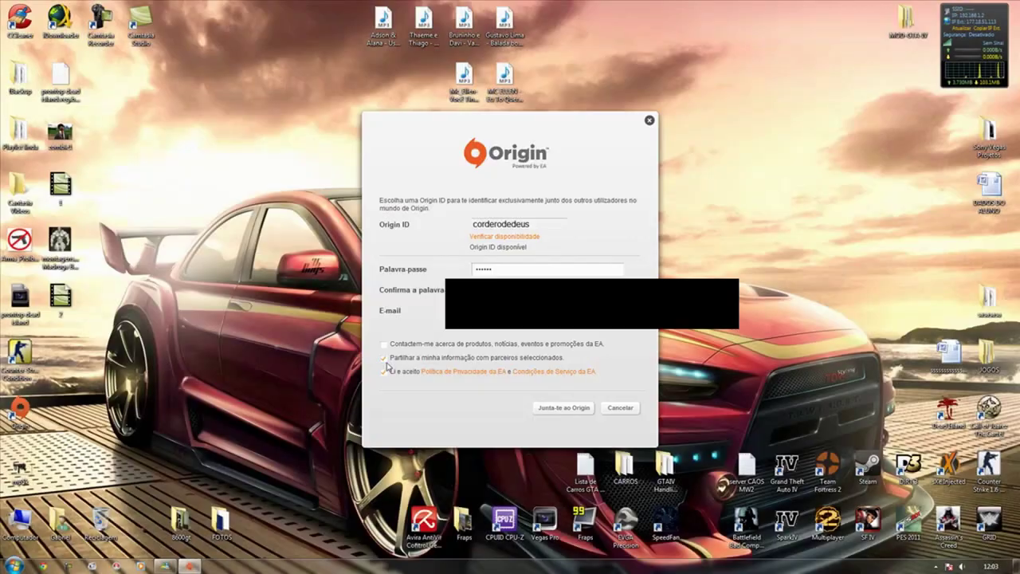
left_click_drag(470, 246, 492, 246)
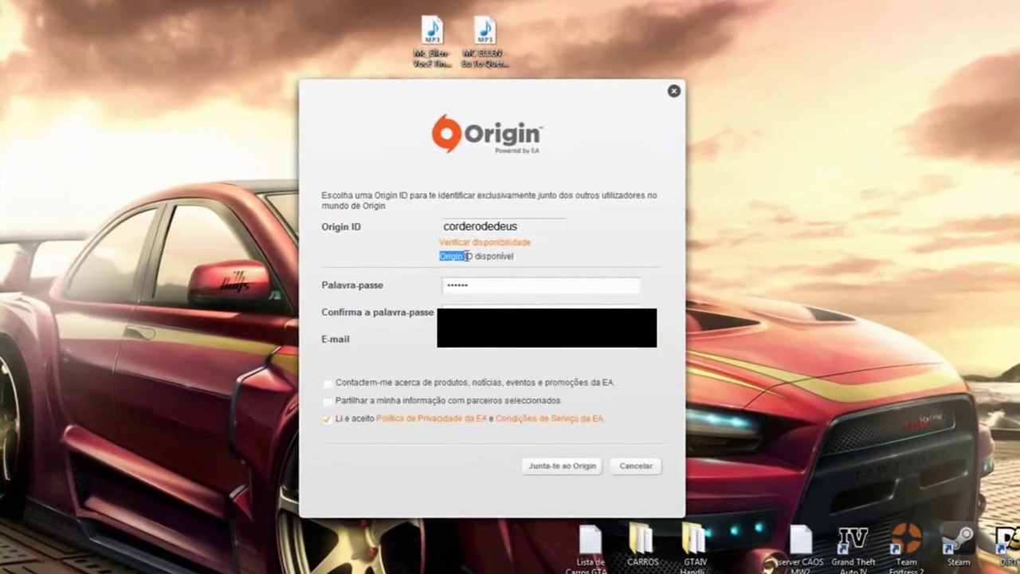
left_click(455, 245)
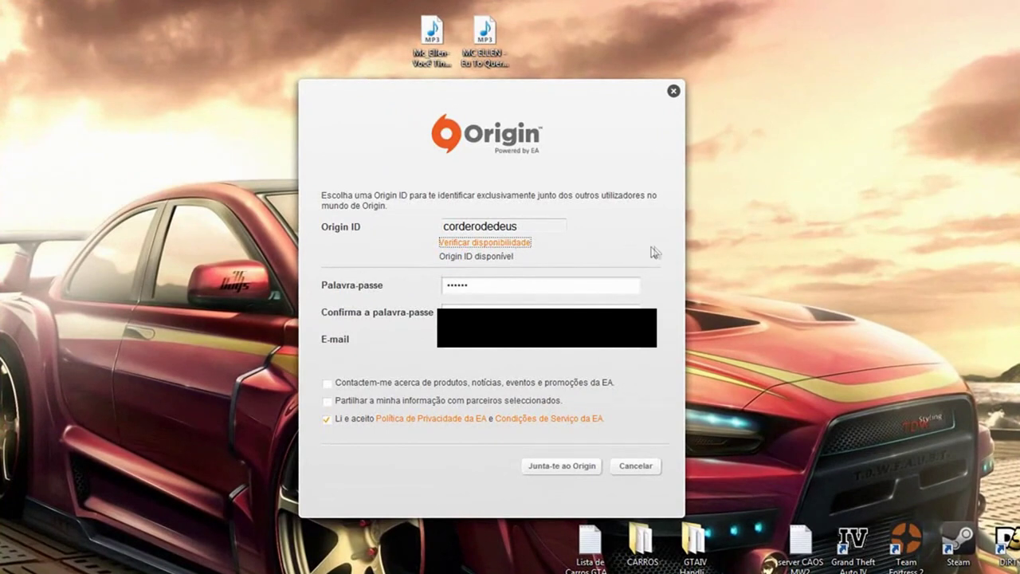
left_click_drag(450, 257, 500, 260)
left_click(515, 257)
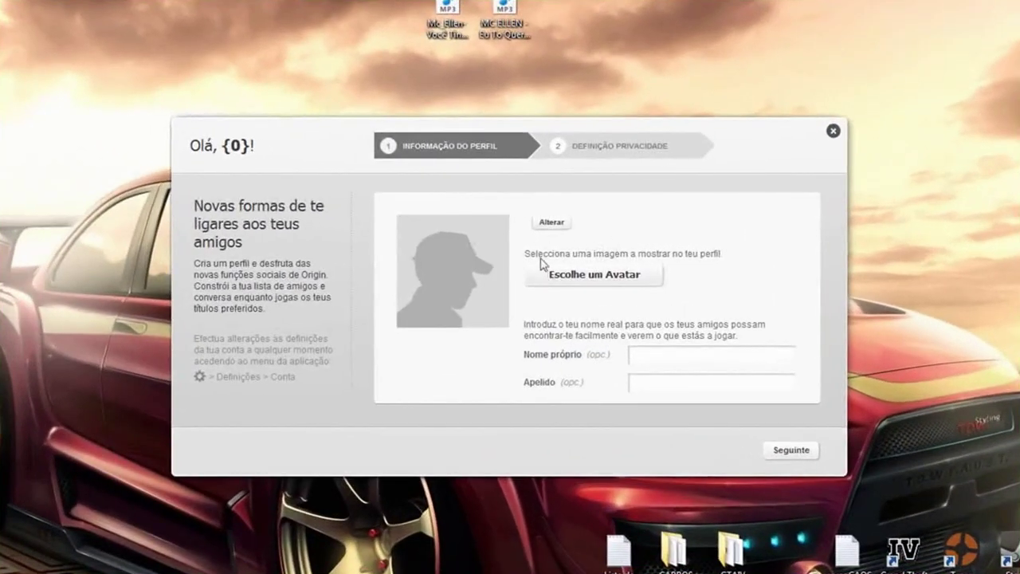
Browse the avatar picker's Darkspore, Dead Space and Spore categories.
left_click(545, 274)
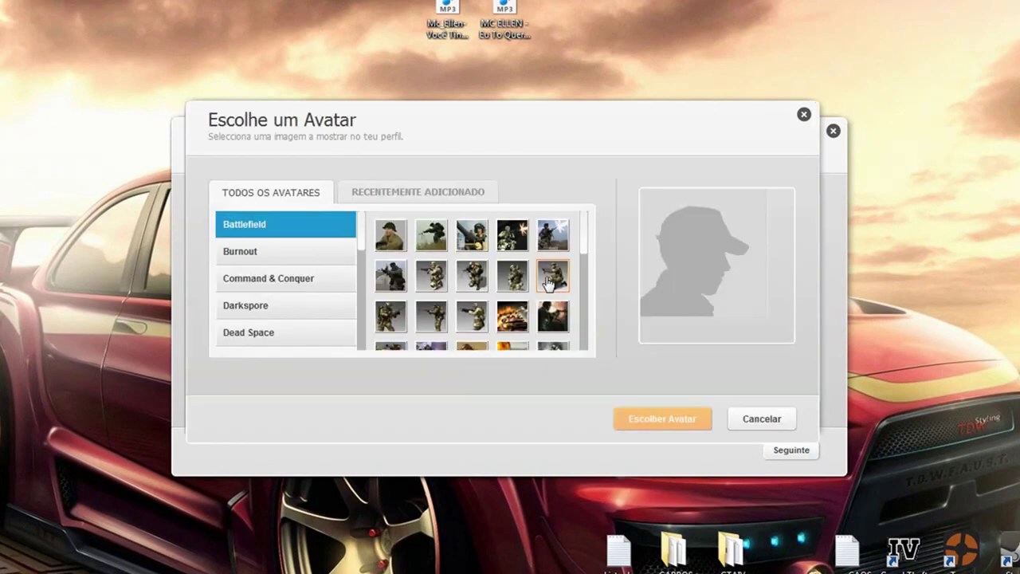
left_click(431, 275)
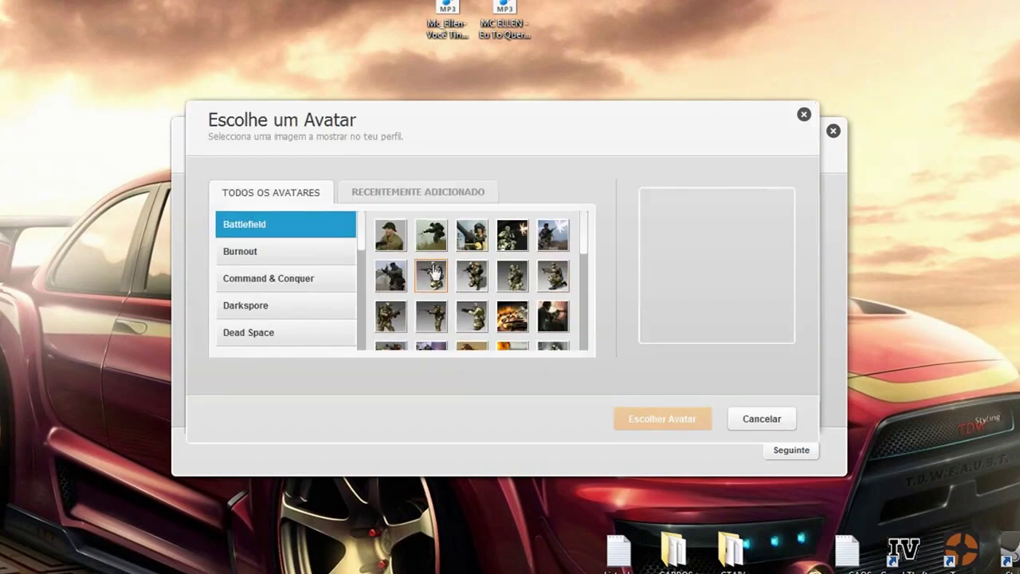
left_click(341, 304)
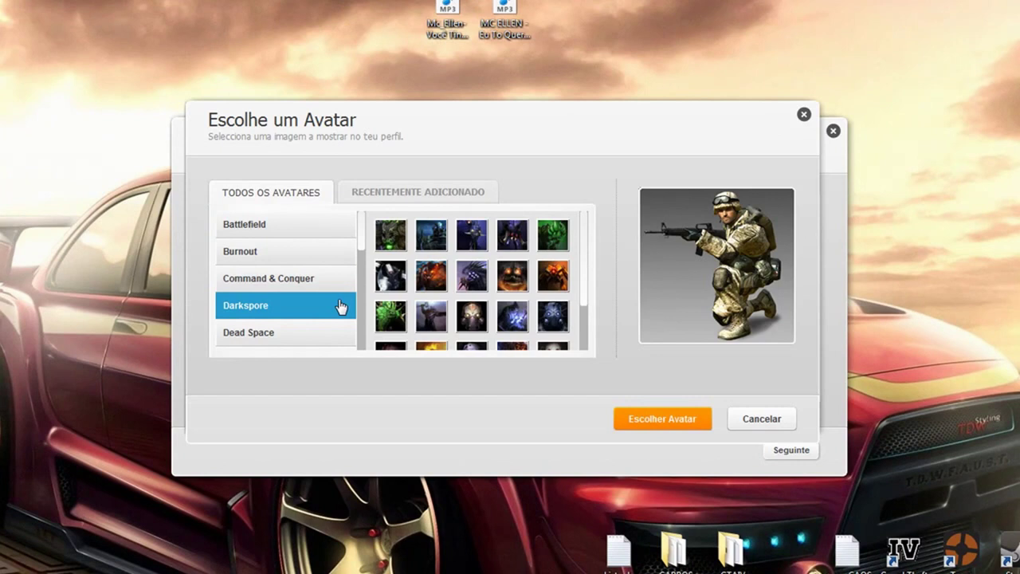
scroll(364, 257, "down", 2)
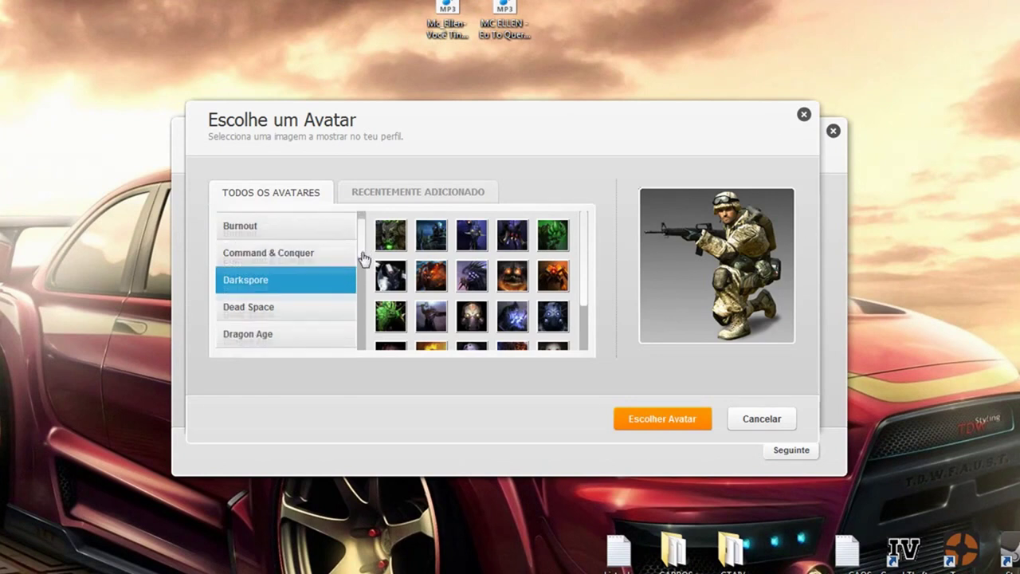
left_click(318, 280)
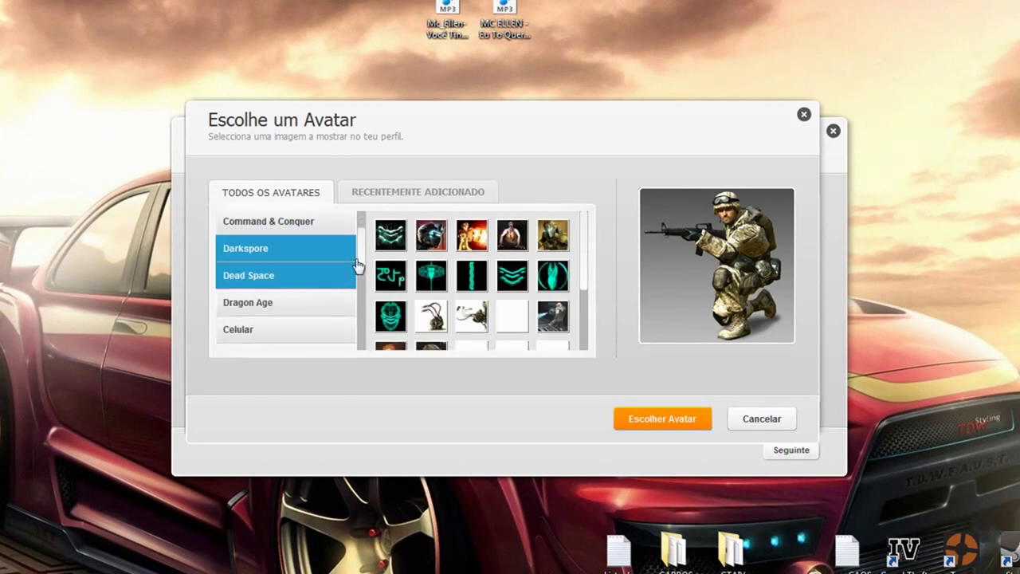
left_click_drag(366, 263, 357, 316)
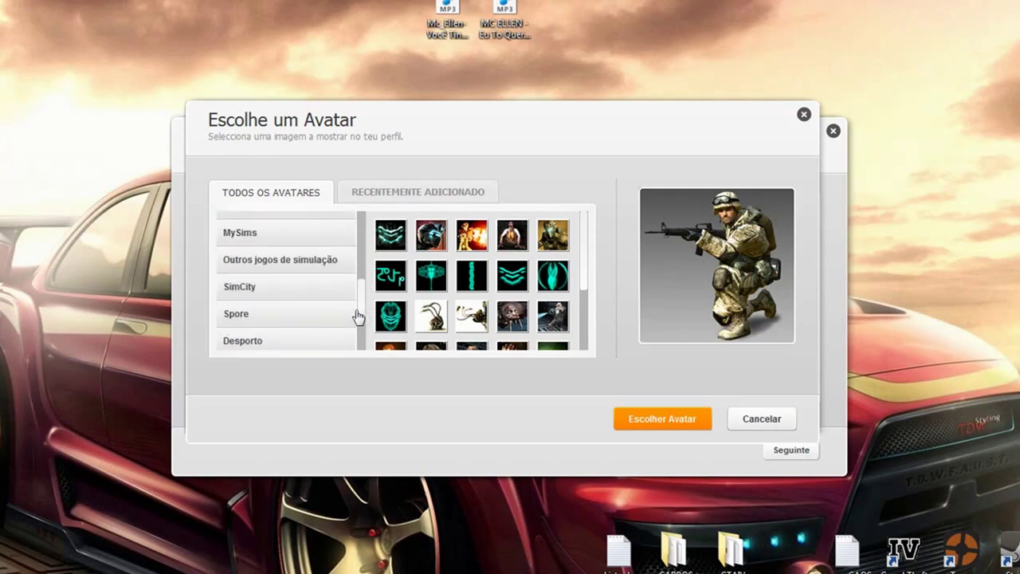
left_click(335, 315)
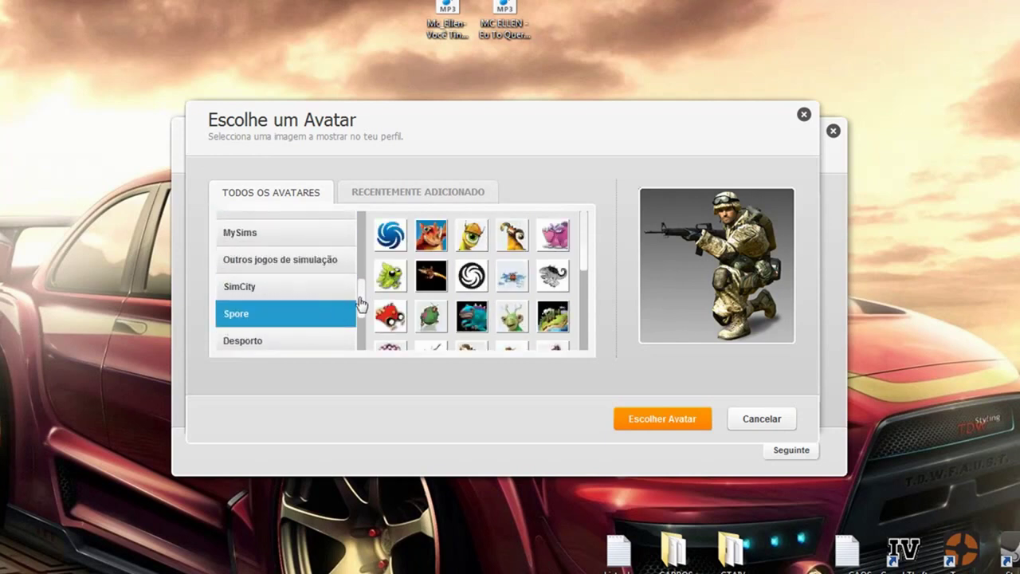
left_click_drag(361, 303, 358, 274)
Choose the Medal of Honor soldier aiming a rifle as the profile avatar.
left_click(334, 307)
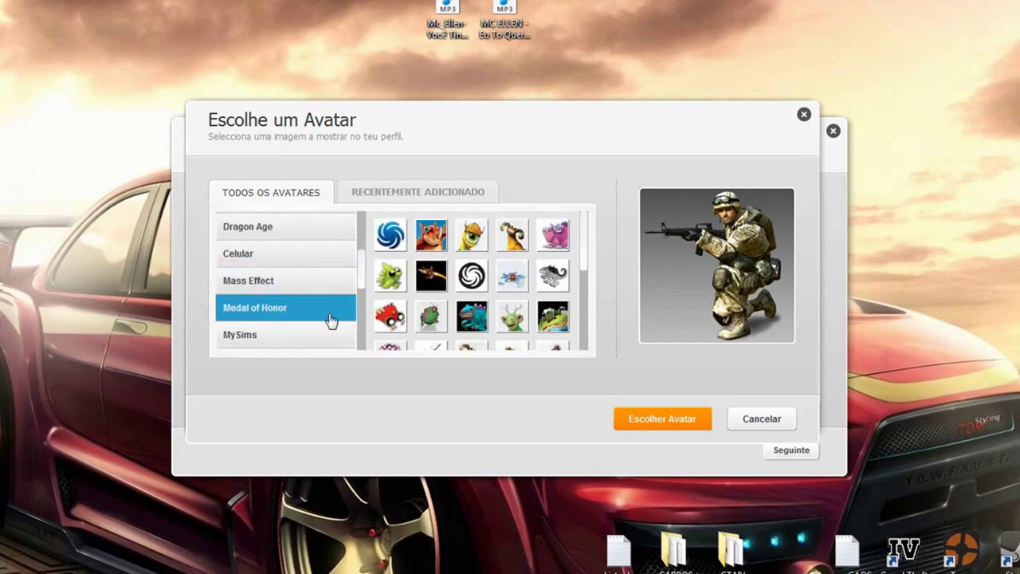
left_click(434, 275)
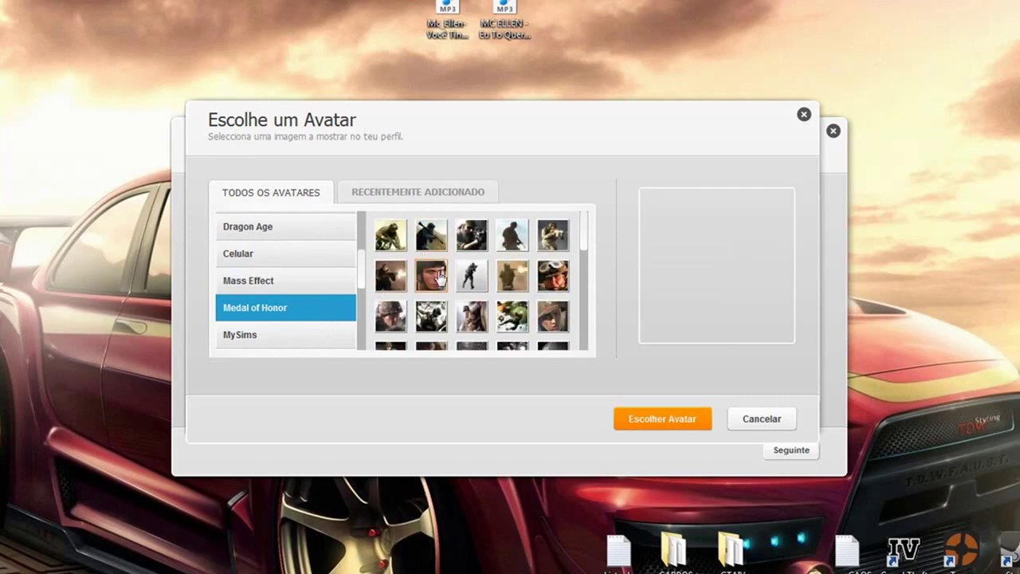
left_click(551, 236)
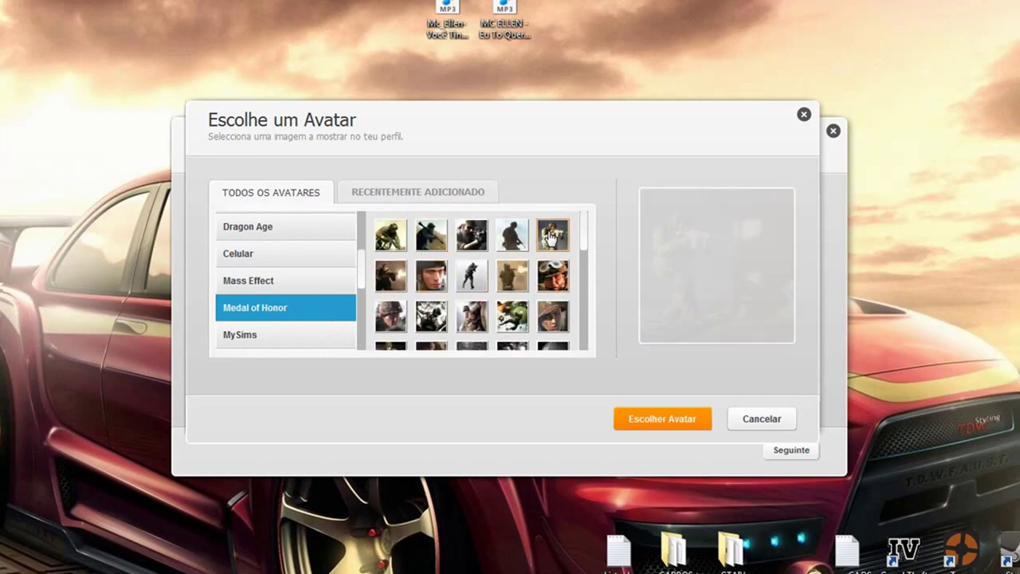
left_click(478, 239)
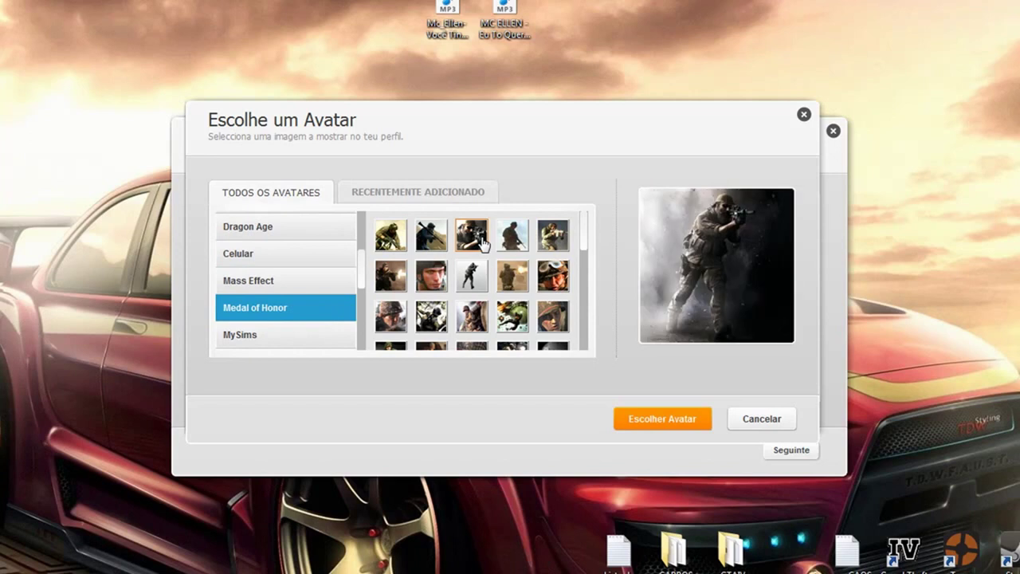
left_click(655, 423)
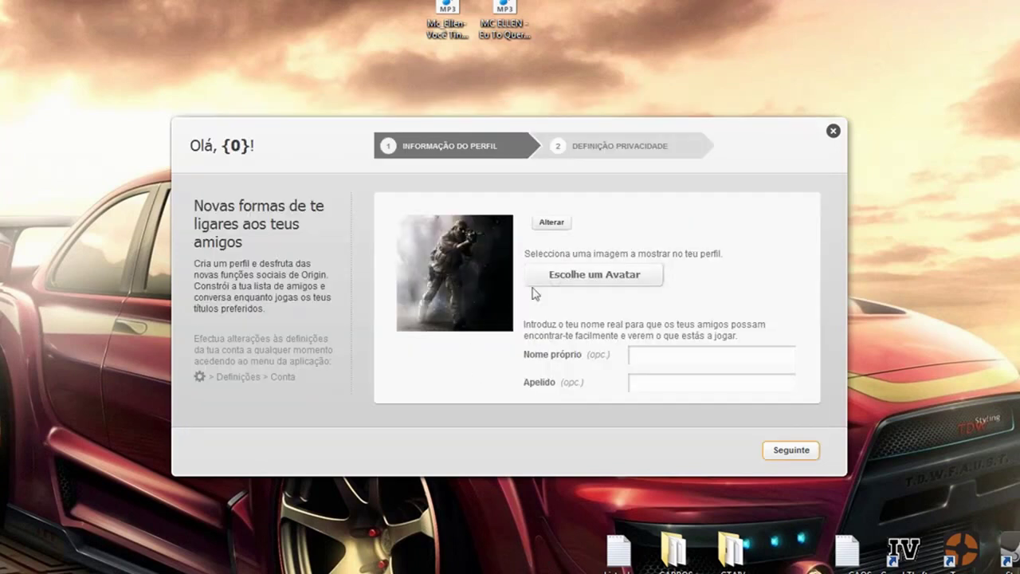
Fill in the profile's name details and Origin ID, then continue to privacy settings.
left_click(648, 355)
left_click_drag(588, 324, 720, 325)
left_click(666, 339)
left_click(658, 356)
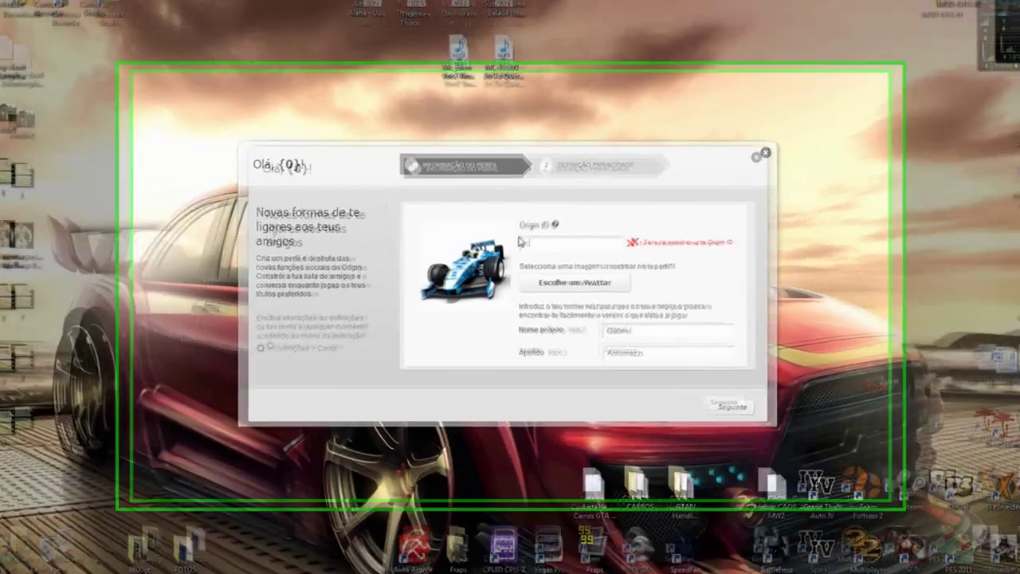
type("ecorderodedeus")
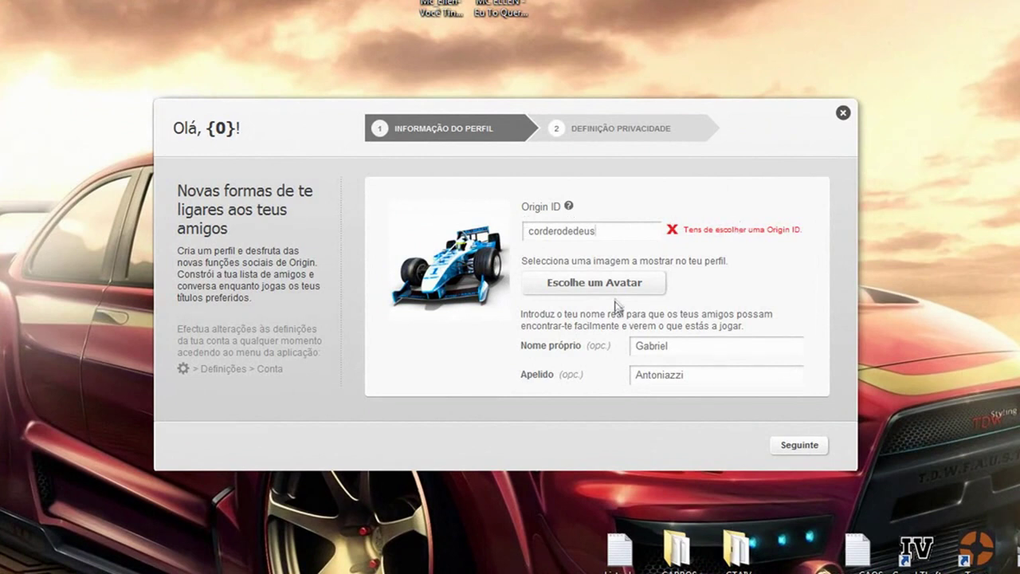
left_click(779, 448)
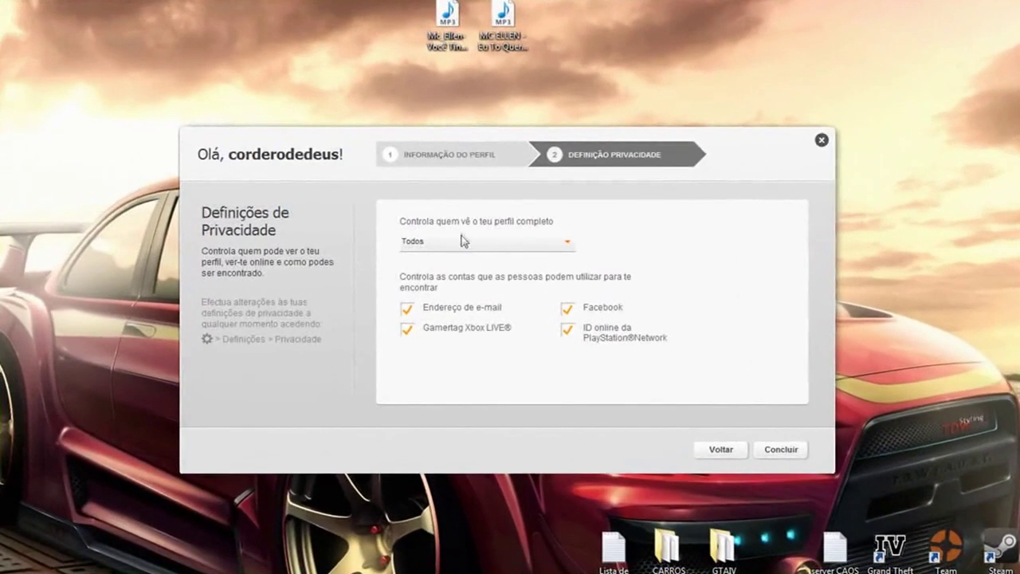
left_click(493, 243)
left_click(494, 250)
left_click(494, 243)
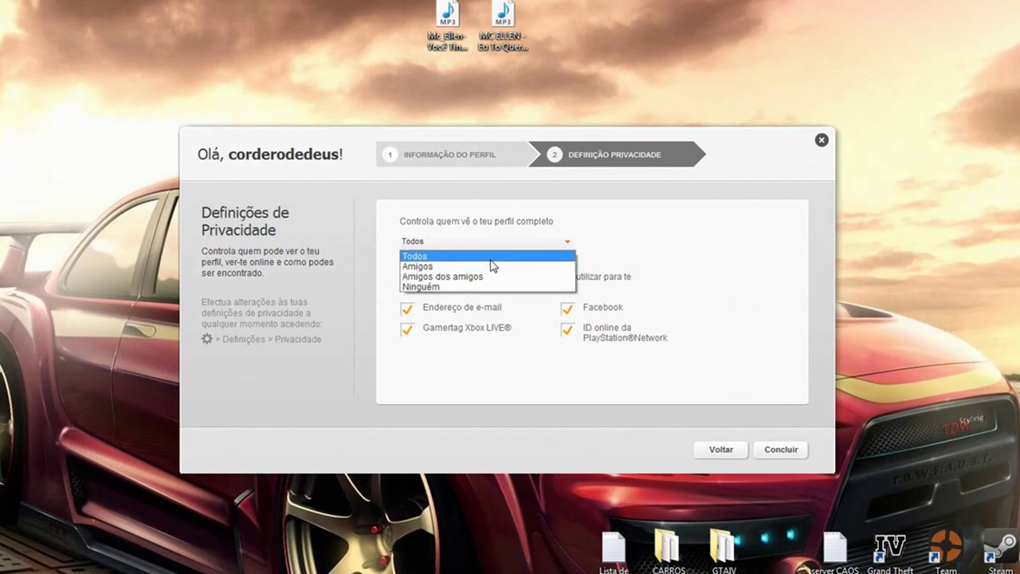
left_click(493, 257)
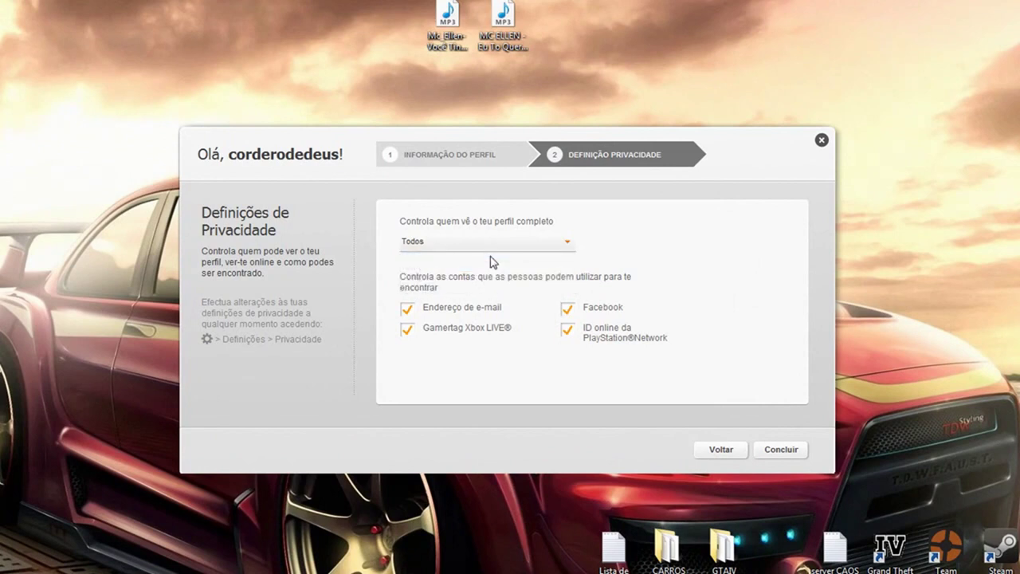
left_click_drag(436, 276, 613, 277)
left_click(519, 293)
Finish account setup, show all My Games as a list, and reload the Origin store.
left_click(769, 458)
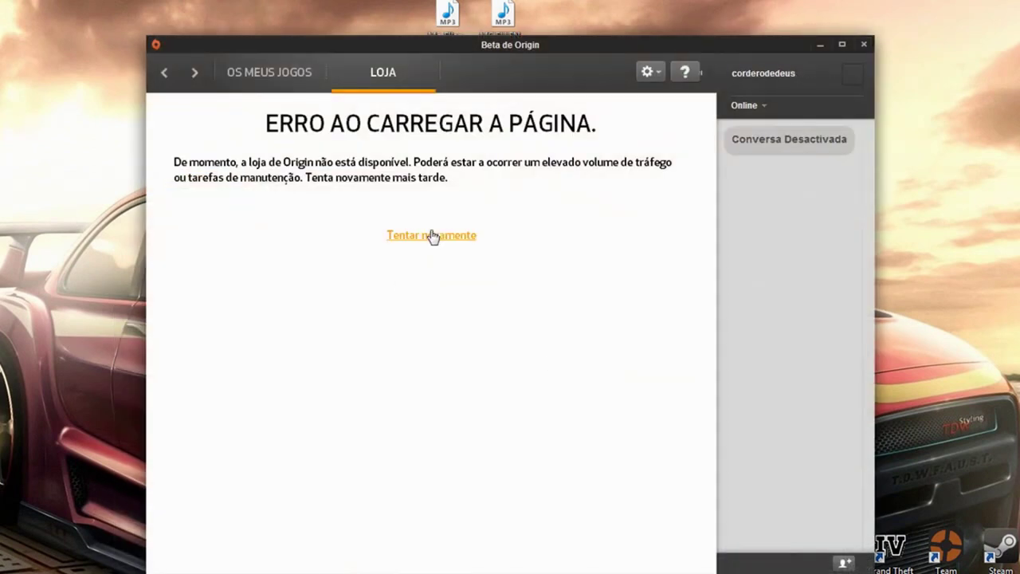
left_click(301, 88)
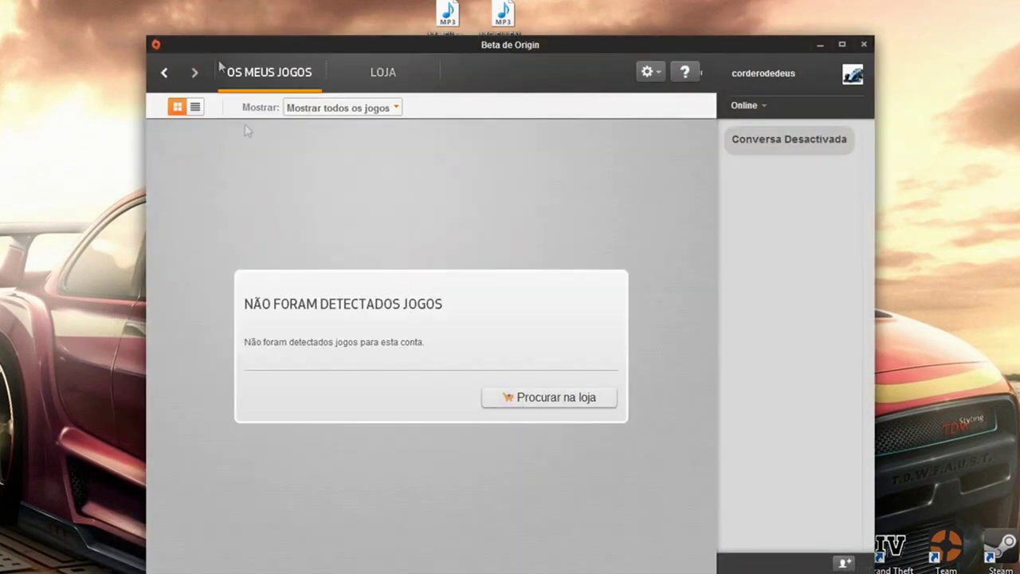
left_click(303, 112)
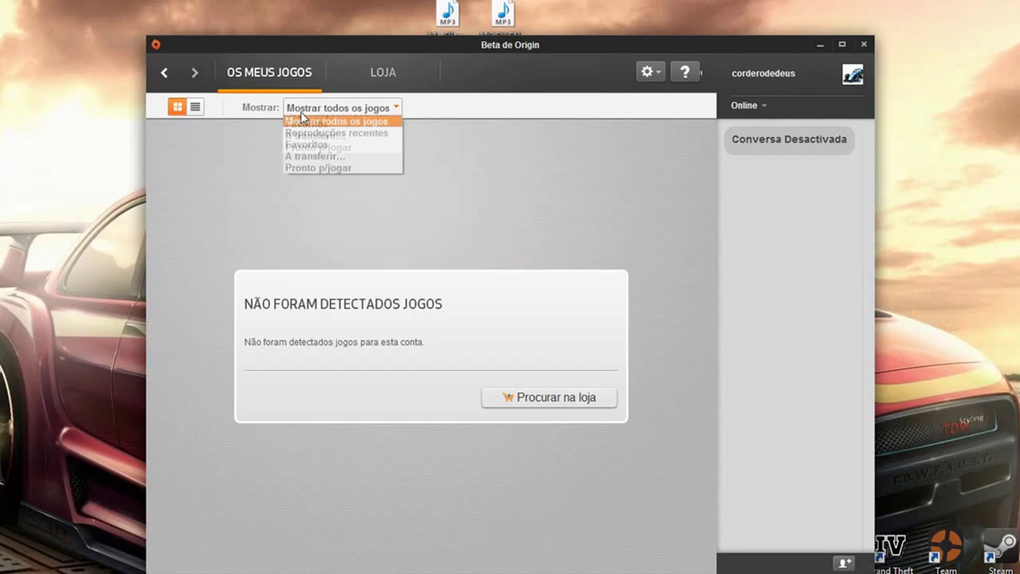
left_click(302, 119)
left_click(195, 110)
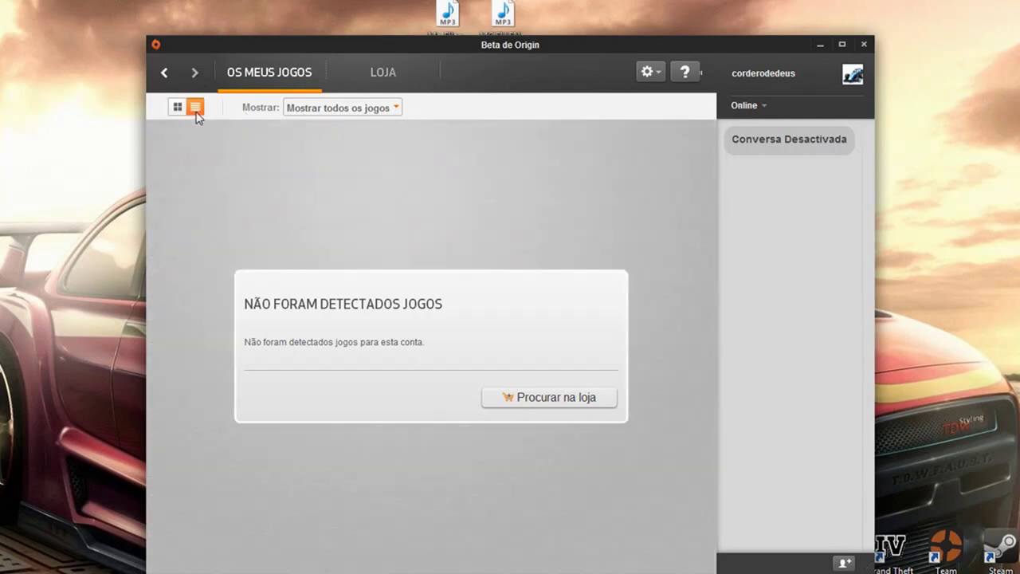
left_click(378, 73)
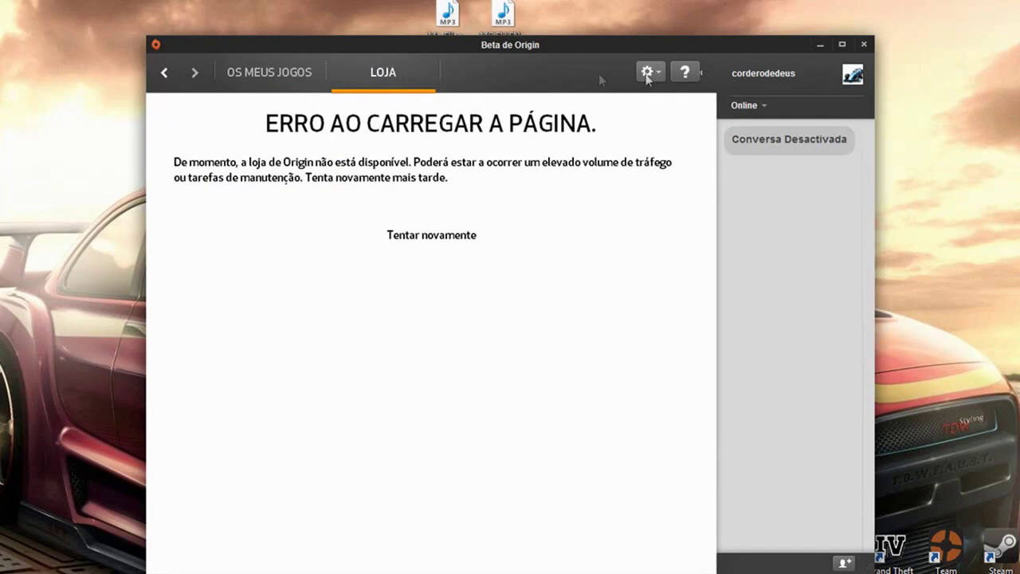
left_click(432, 234)
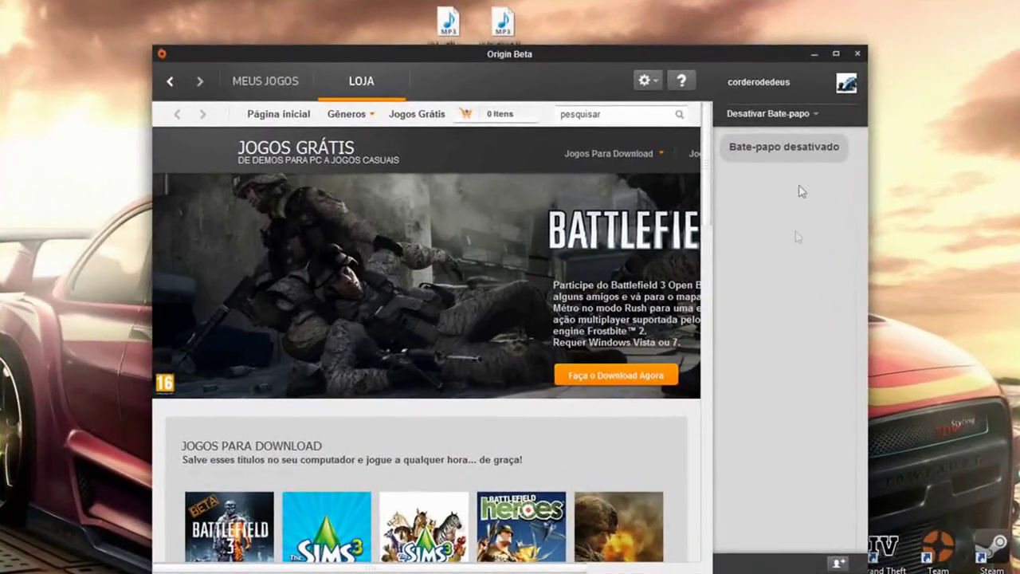
Start downloading Battlefield 3 Beta from the store's Jogos para Download section.
scroll(476, 367, "down", 3)
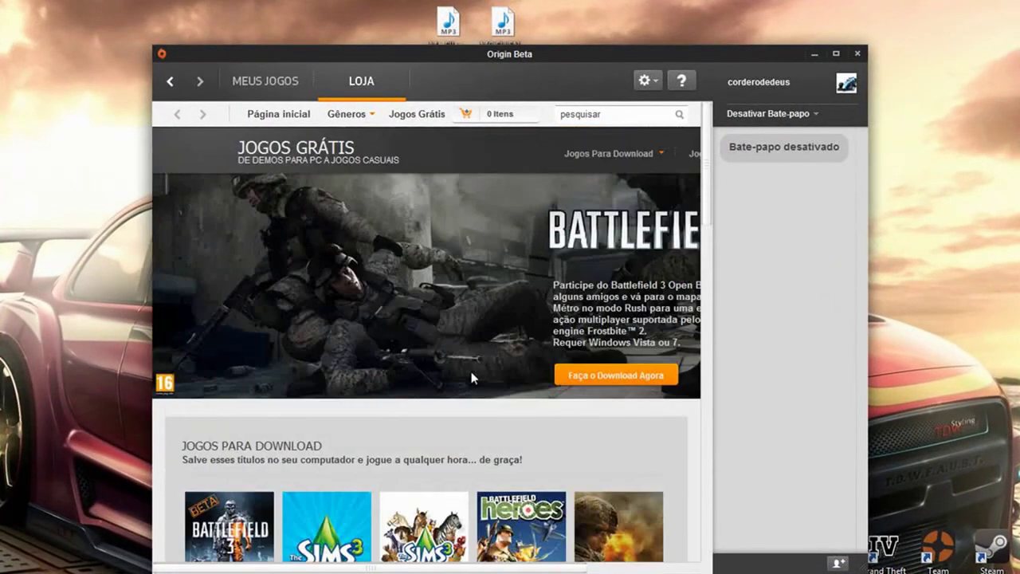
scroll(471, 371, "down", 5)
scroll(471, 381, "up", 1)
left_click(216, 228)
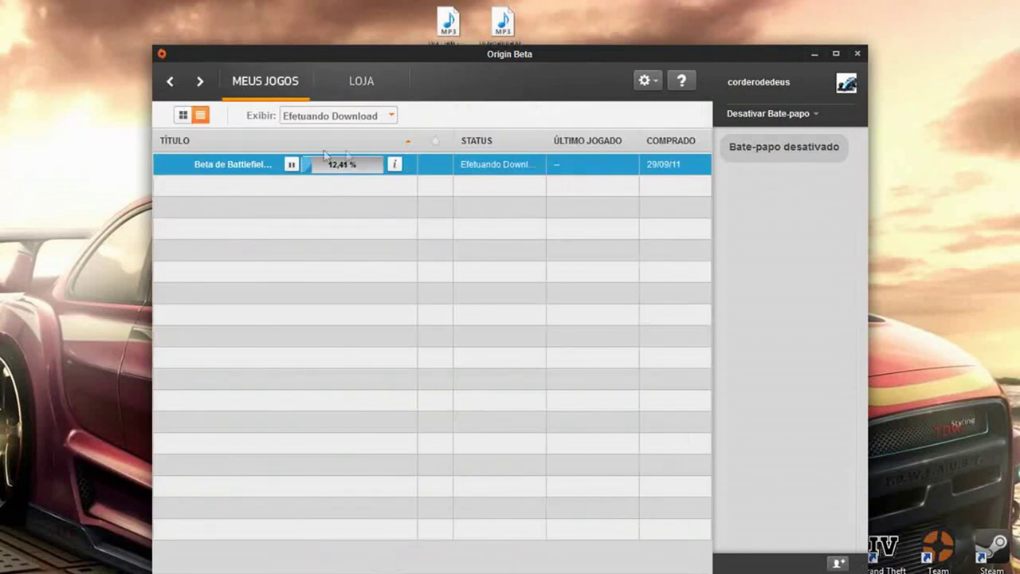
mouse_move(341, 165)
left_click(359, 81)
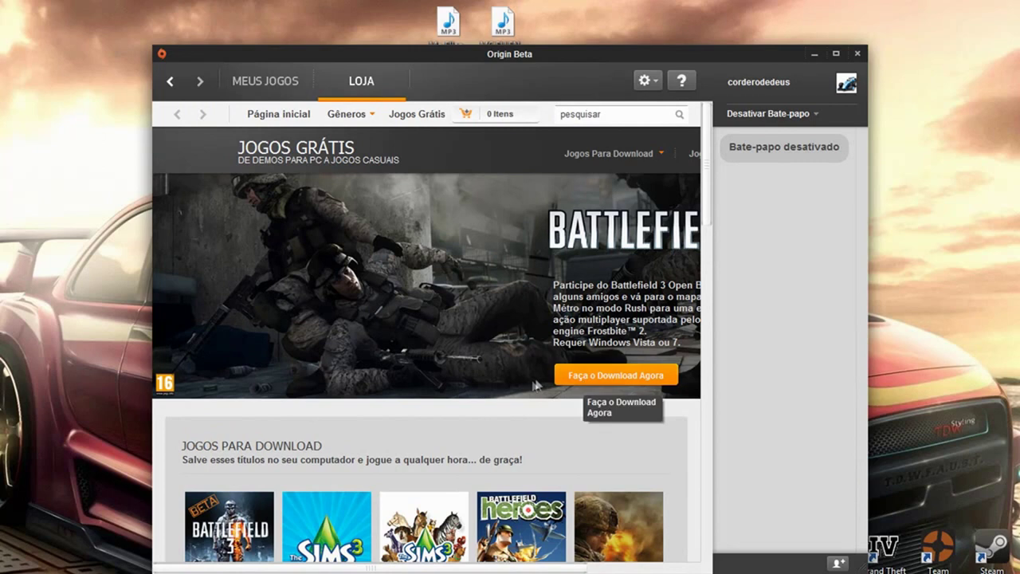
left_click(580, 381)
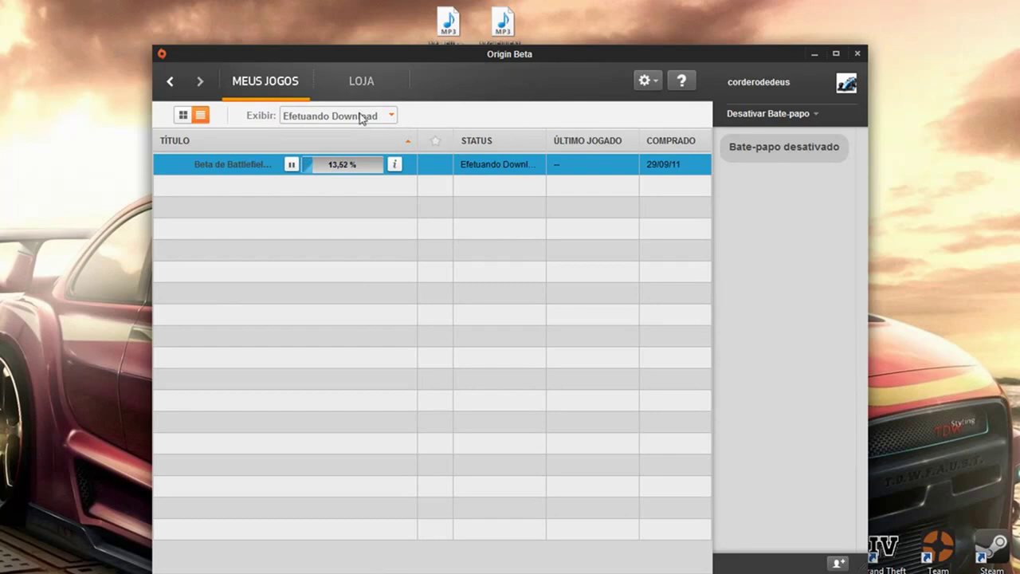
left_click(358, 116)
left_click(331, 128)
left_click(360, 80)
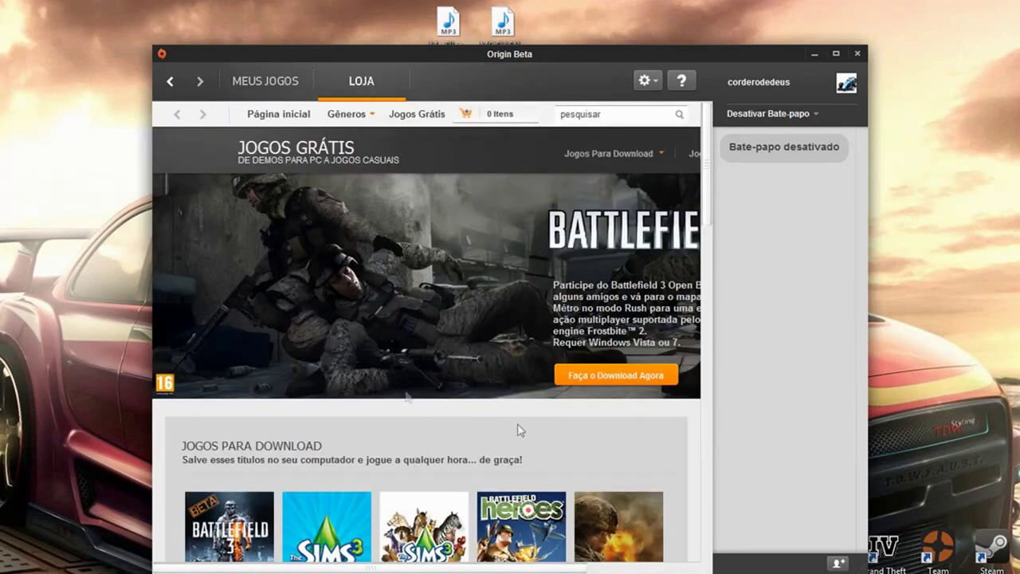
left_click(270, 83)
left_click(309, 114)
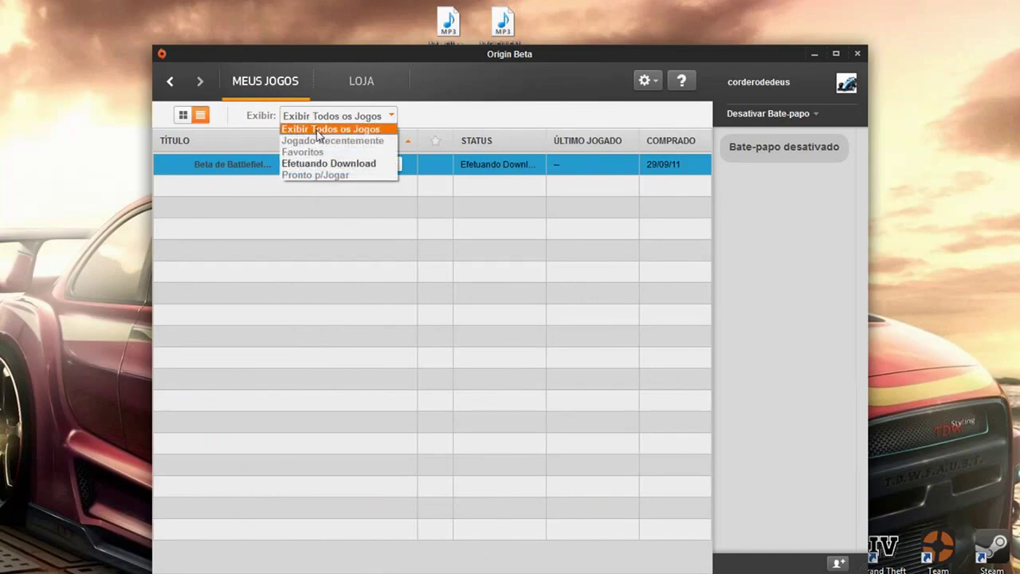
left_click(319, 130)
left_click(329, 117)
left_click(335, 165)
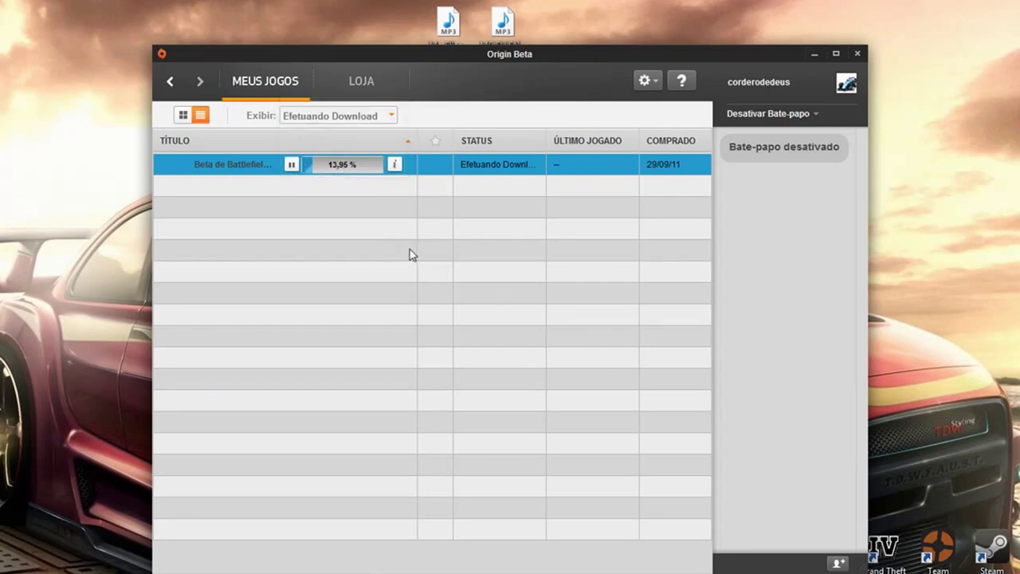
mouse_move(365, 153)
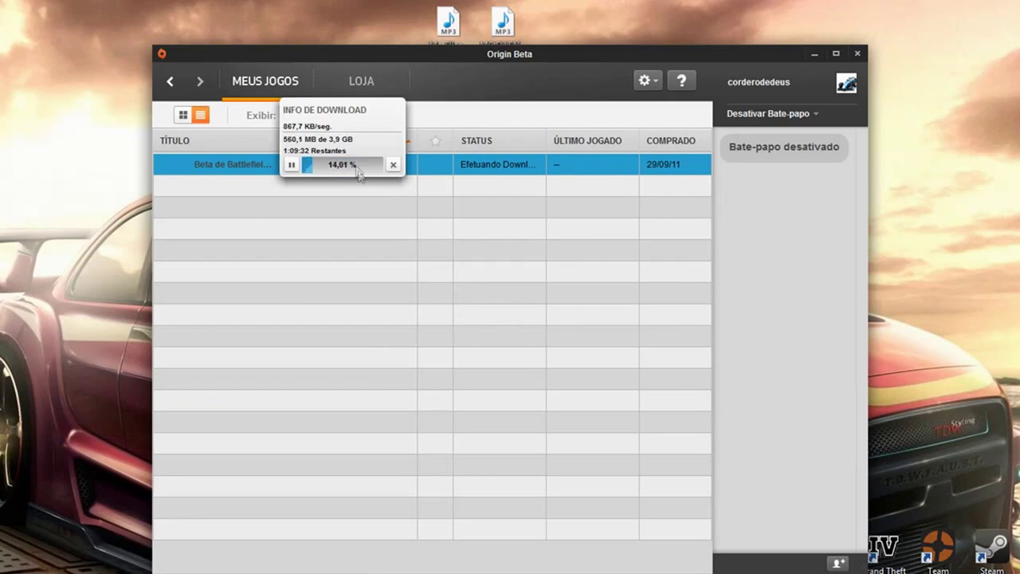